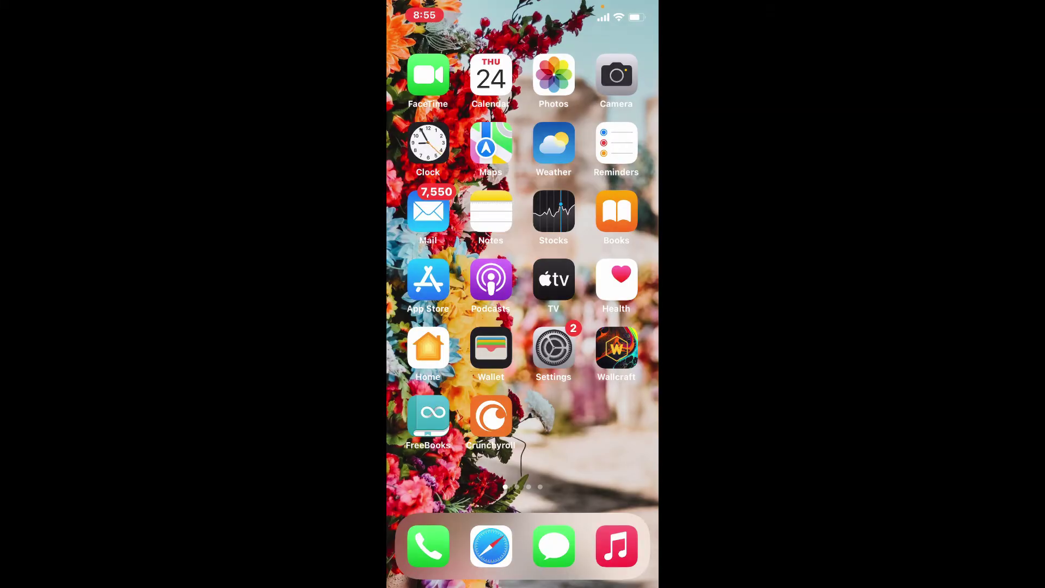
Launch the App Store, briefly open and close Control Center, and open the Search tab.
click(429, 279)
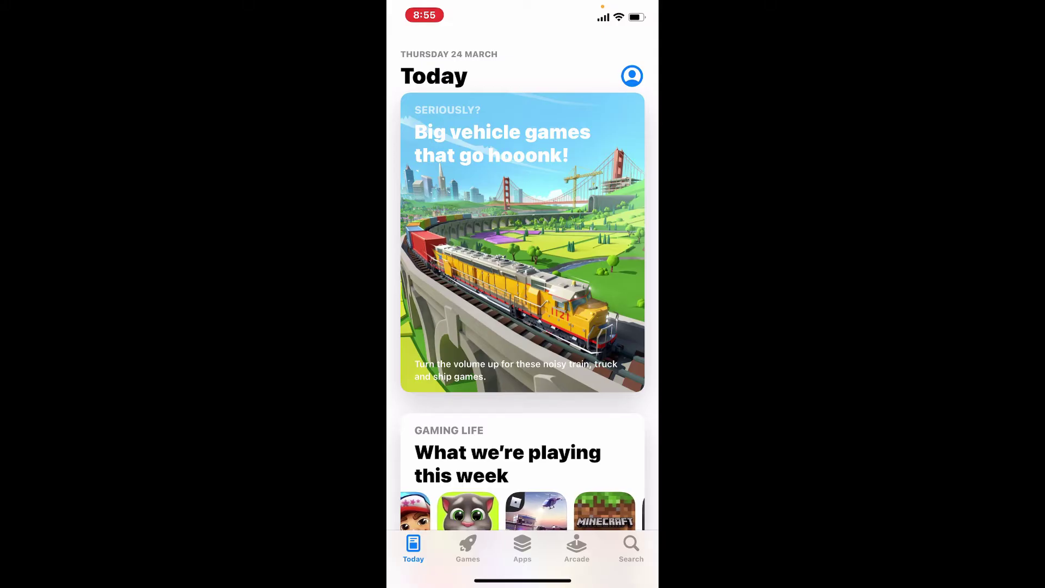
drag(638, 8, 621, 246)
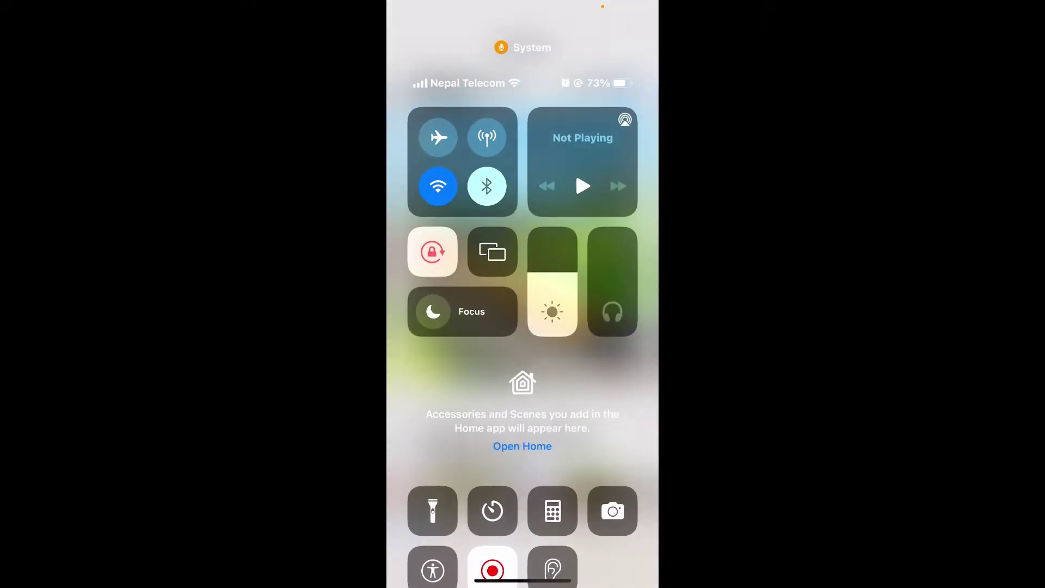
drag(522, 580, 523, 246)
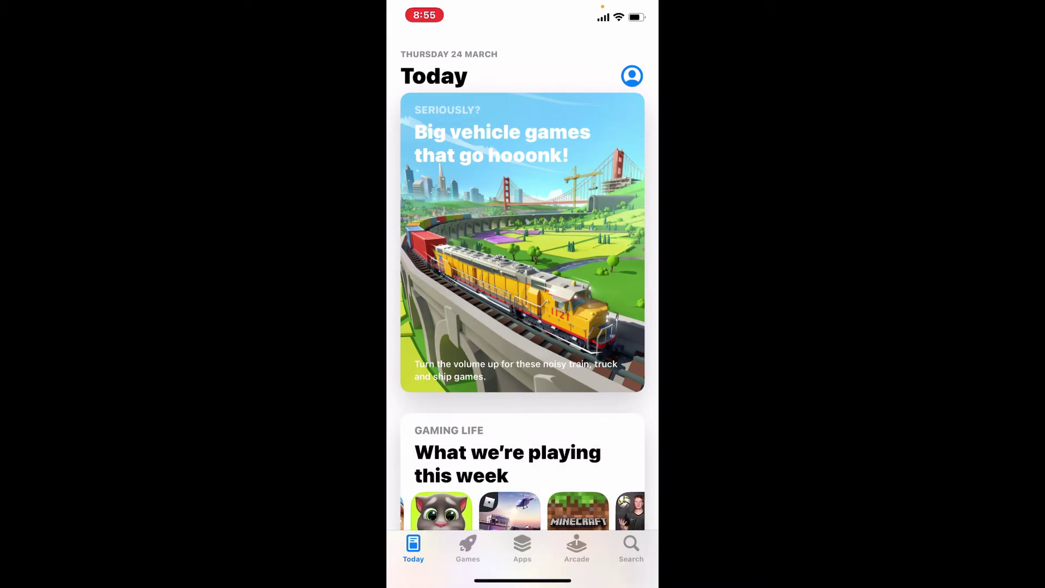
click(631, 549)
Search the App Store for 'binance'.
click(498, 112)
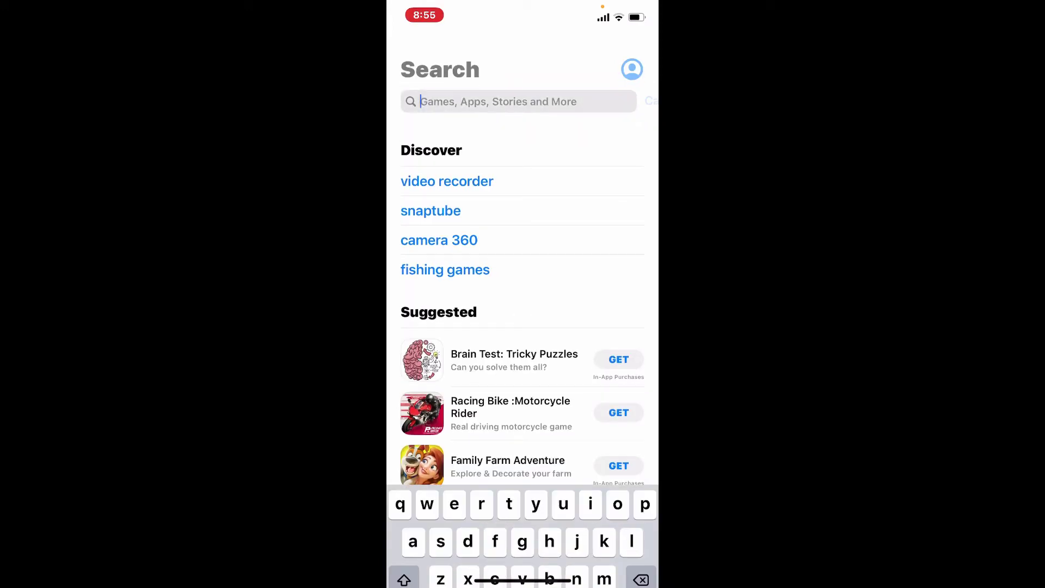
text(b)
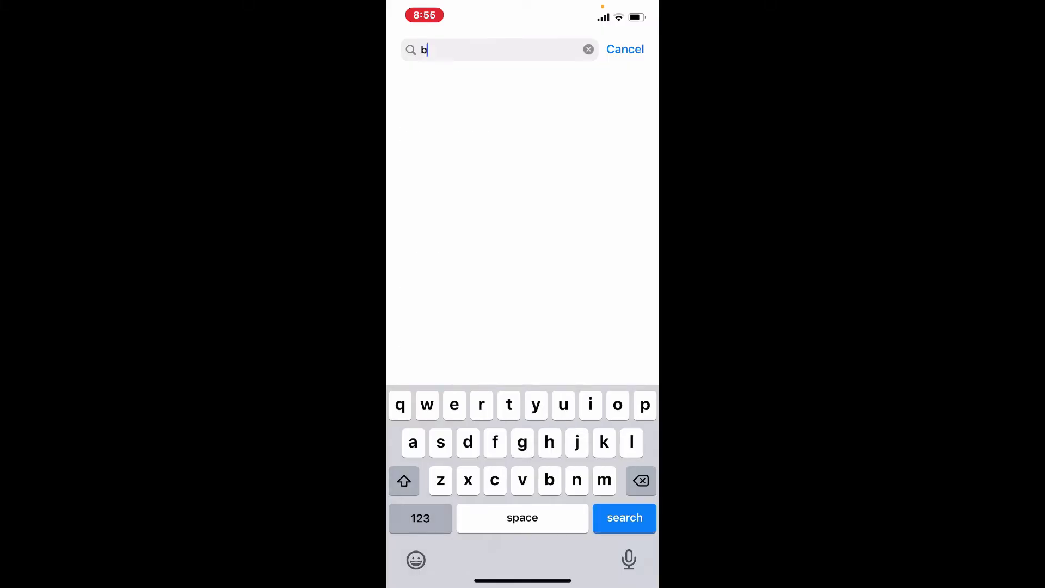
text(inan)
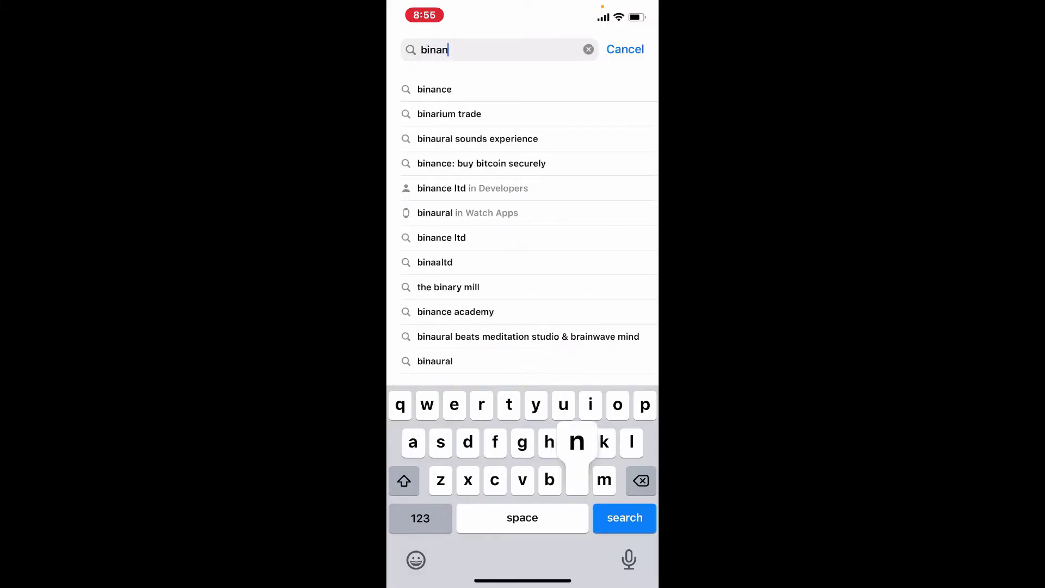
text(ce)
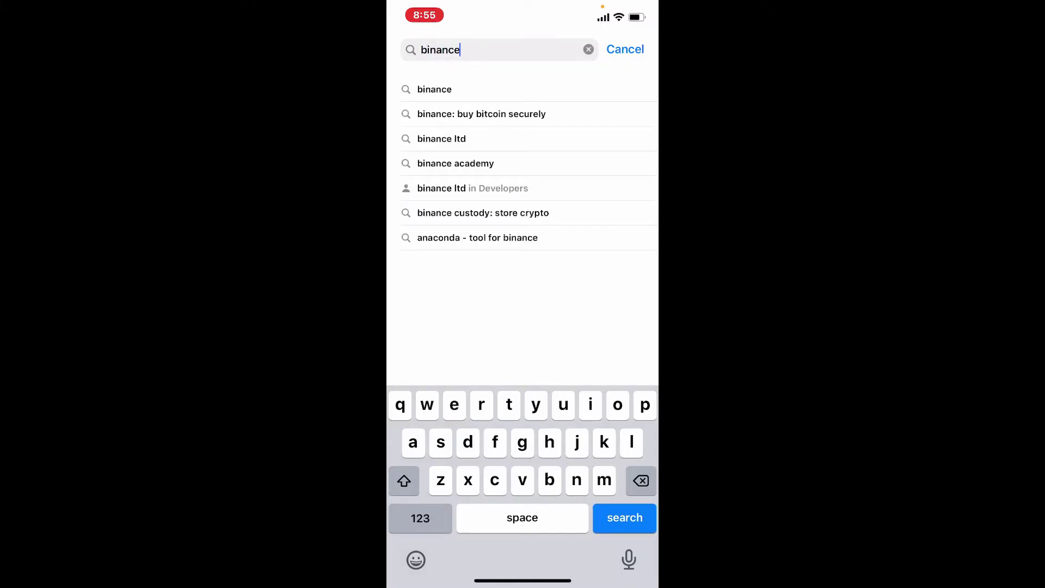
key(Return)
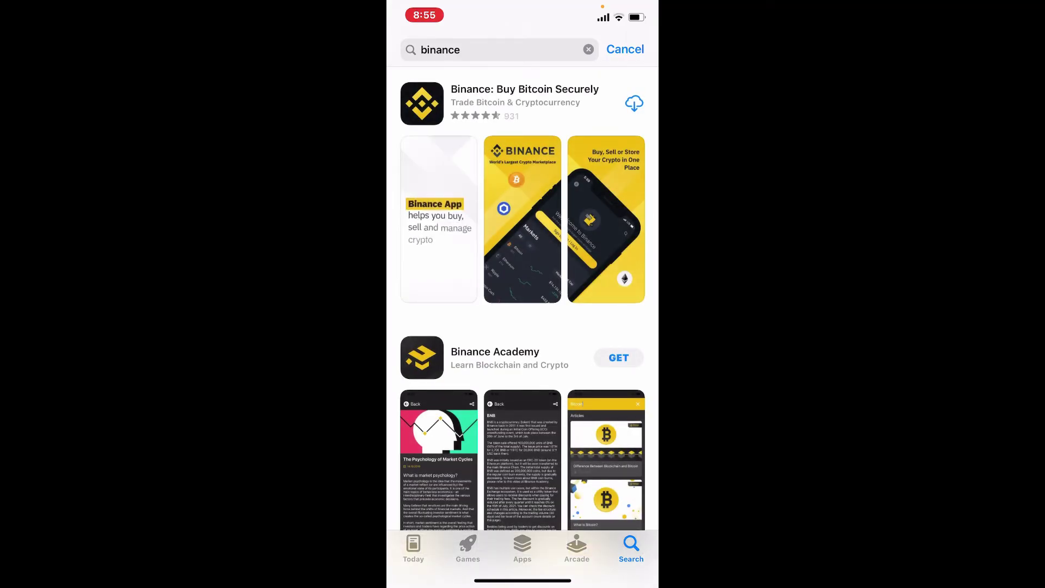
Download Binance: Buy Bitcoin Securely, view its detail page, and return to the results.
click(635, 103)
click(524, 94)
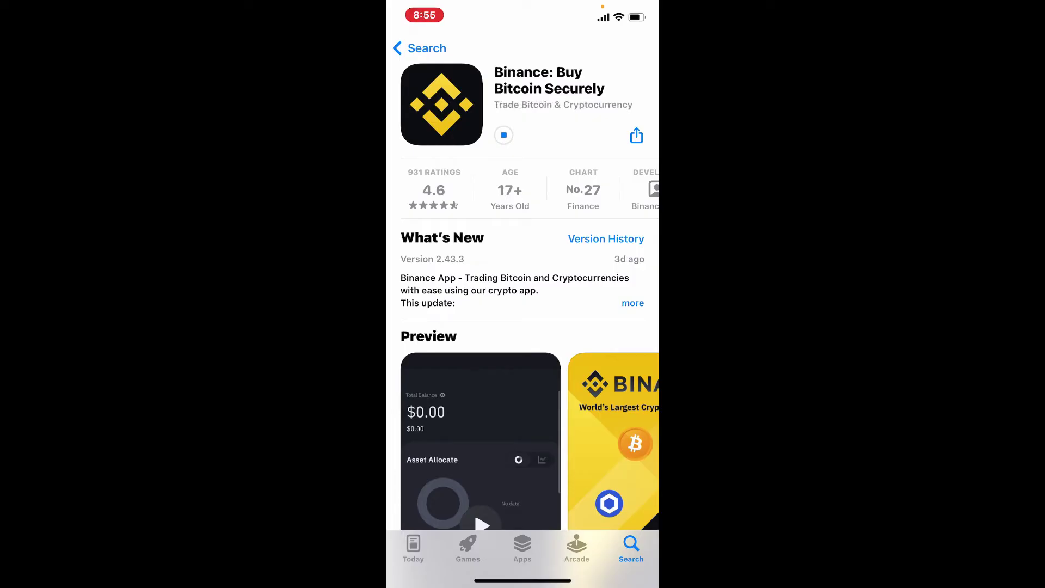
scroll(523, 327, down, 2)
scroll(523, 327, up, 2)
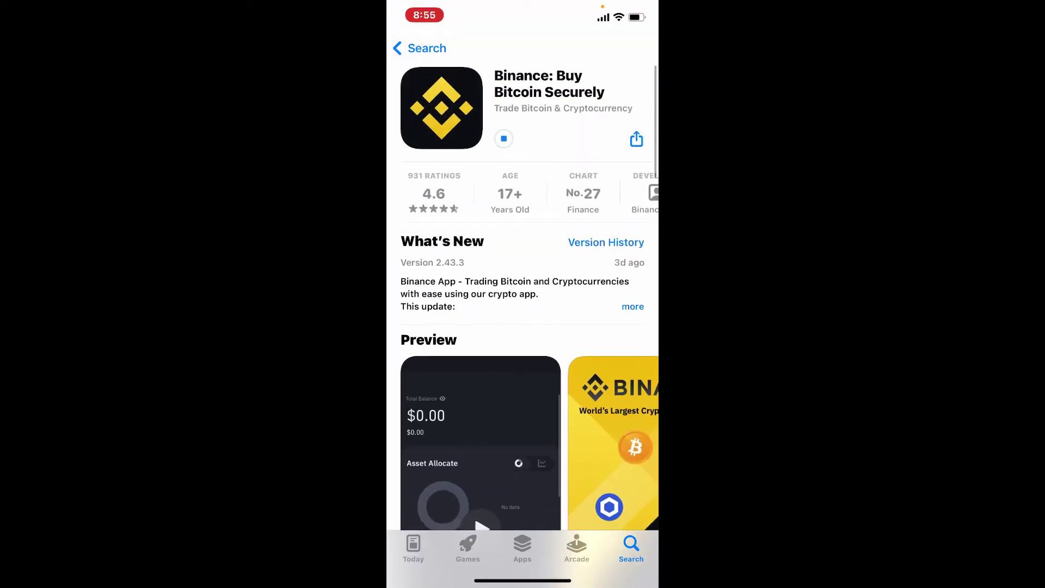
scroll(523, 327, down, 2)
scroll(523, 327, down, 5)
scroll(523, 327, down, 2)
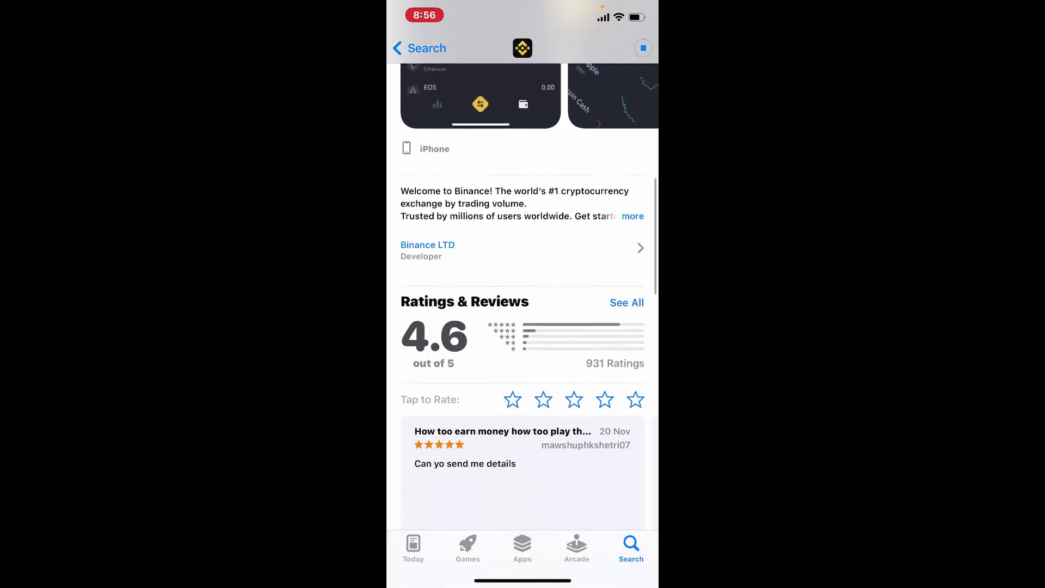
scroll(522, 326, down, 3)
scroll(523, 326, down, 5)
scroll(523, 327, up, 5)
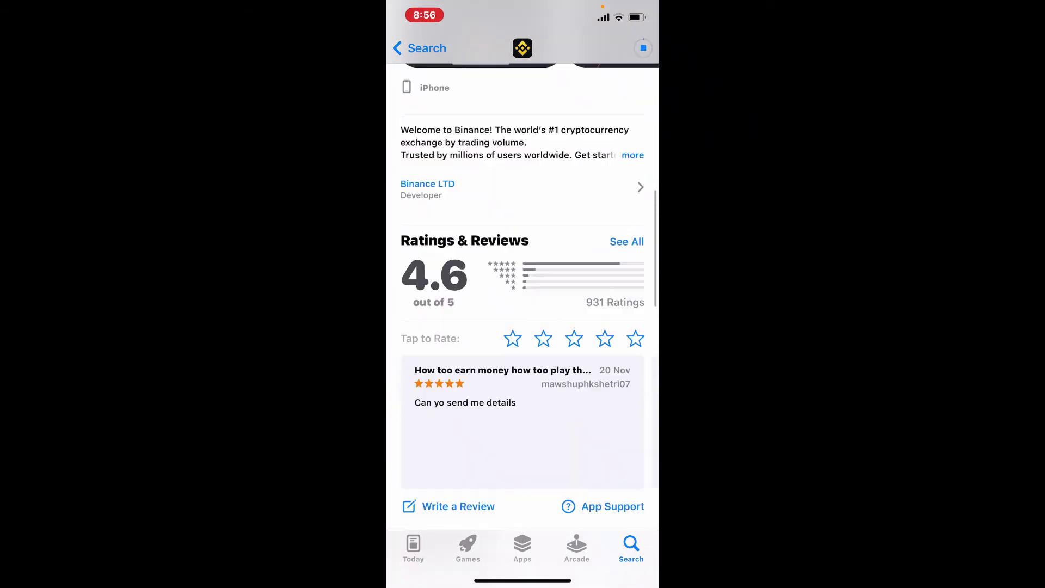
scroll(523, 327, up, 3)
scroll(523, 327, up, 3)
scroll(522, 327, up, 2)
click(420, 48)
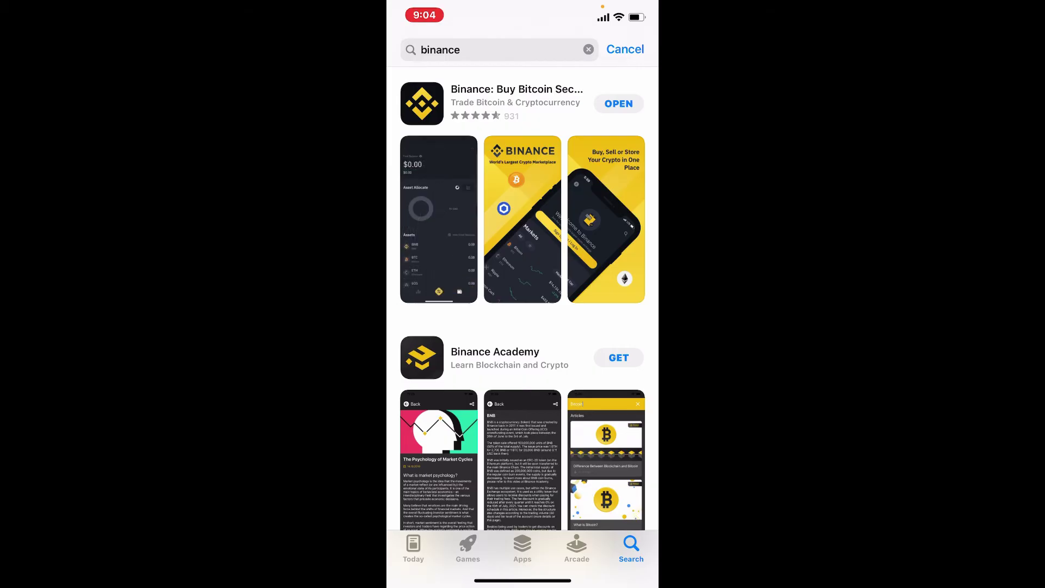
Open Binance and answer its activity-tracking and notification permission prompts.
click(618, 104)
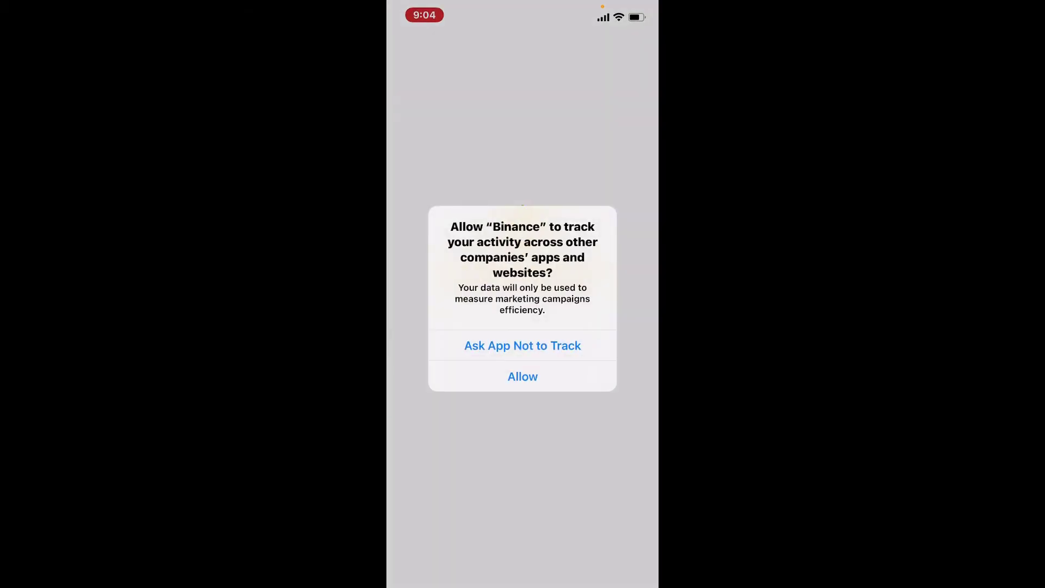
click(523, 346)
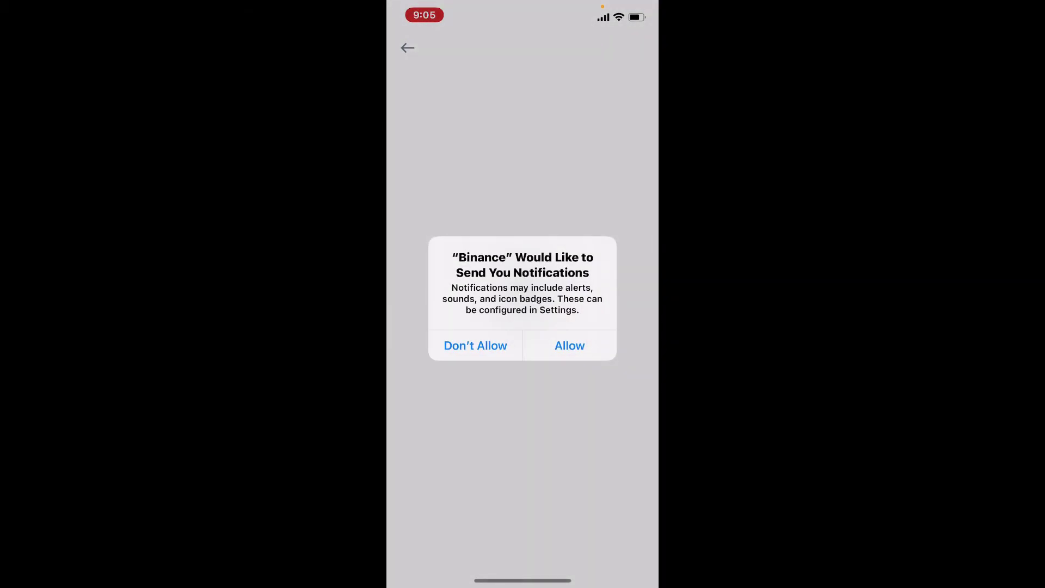
click(570, 345)
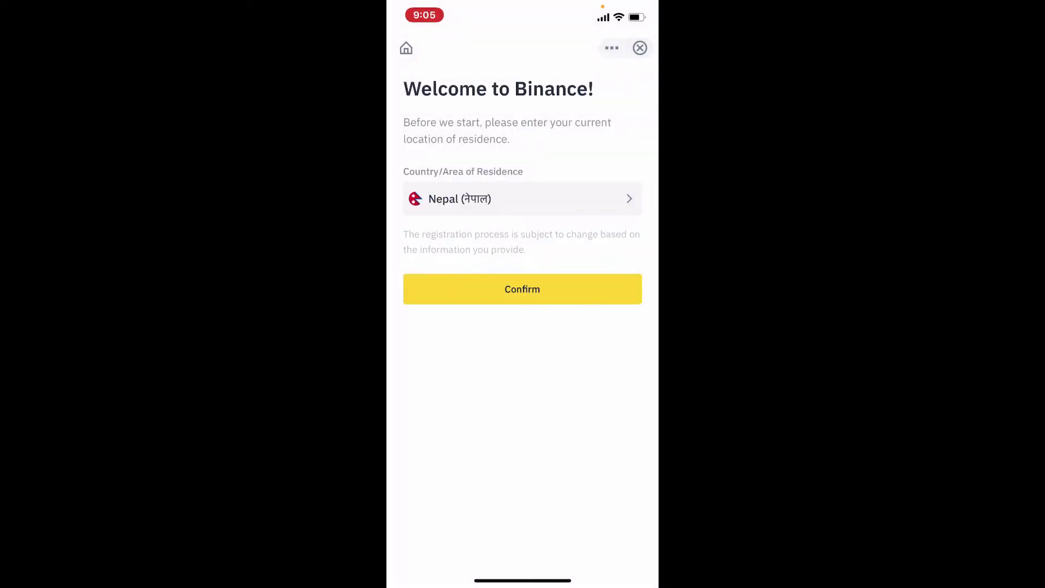
drag(522, 580, 523, 368)
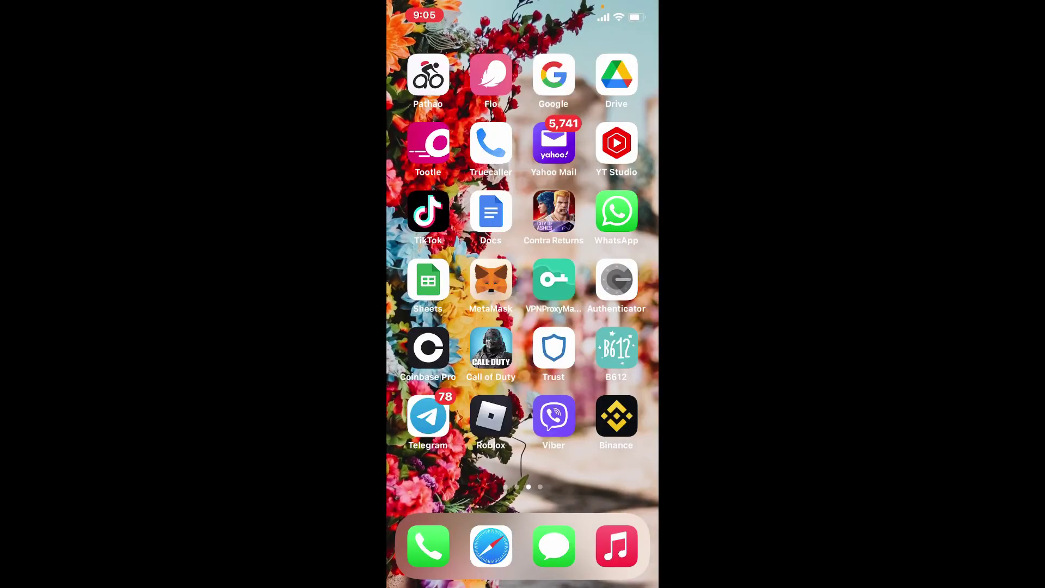